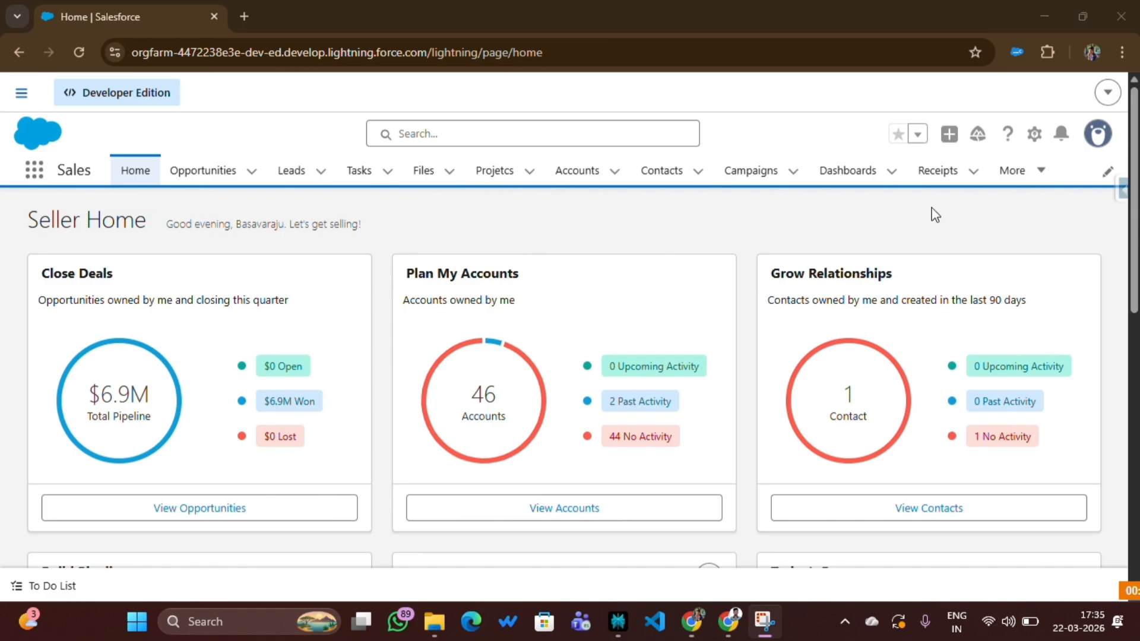
Open receipt R-044 from the recently viewed receipts and review its information and billing details
click(936, 174)
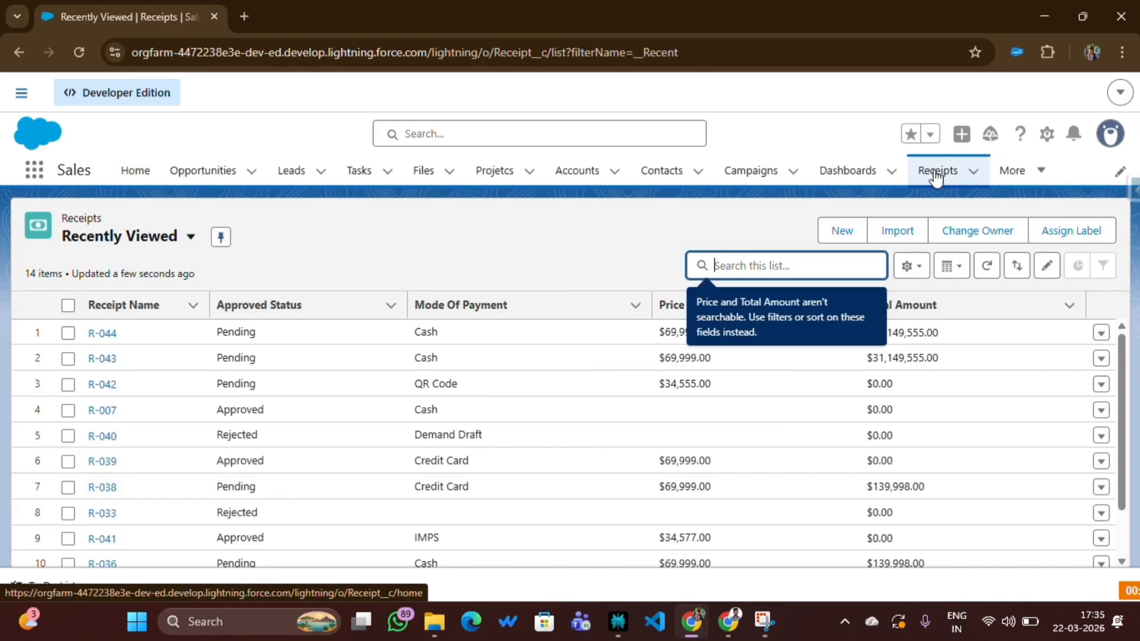
click(591, 225)
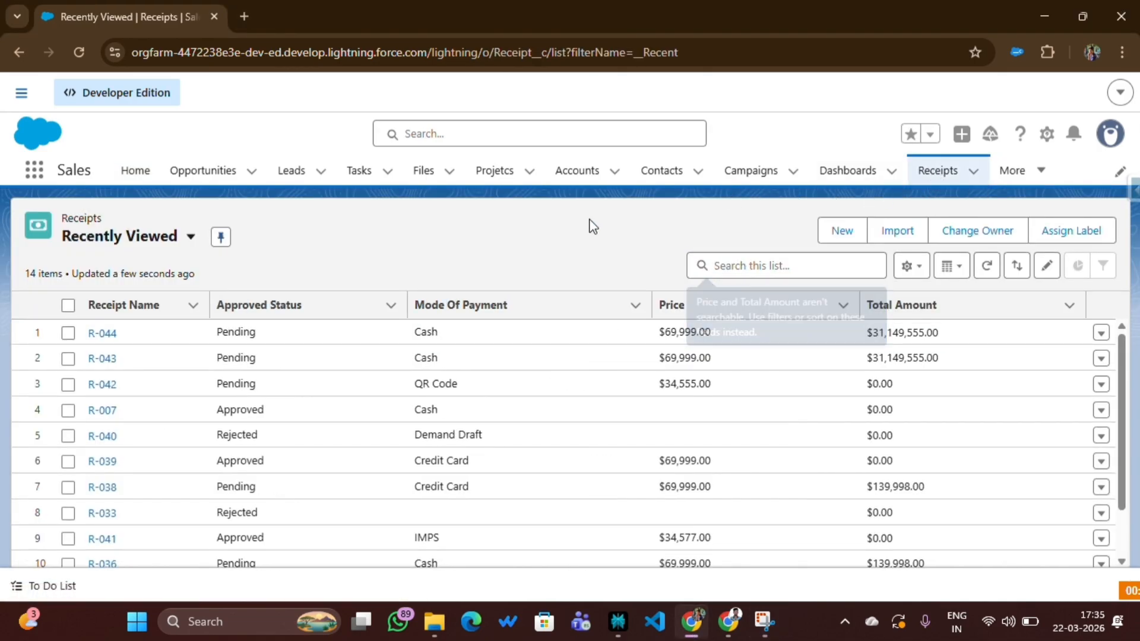
click(105, 333)
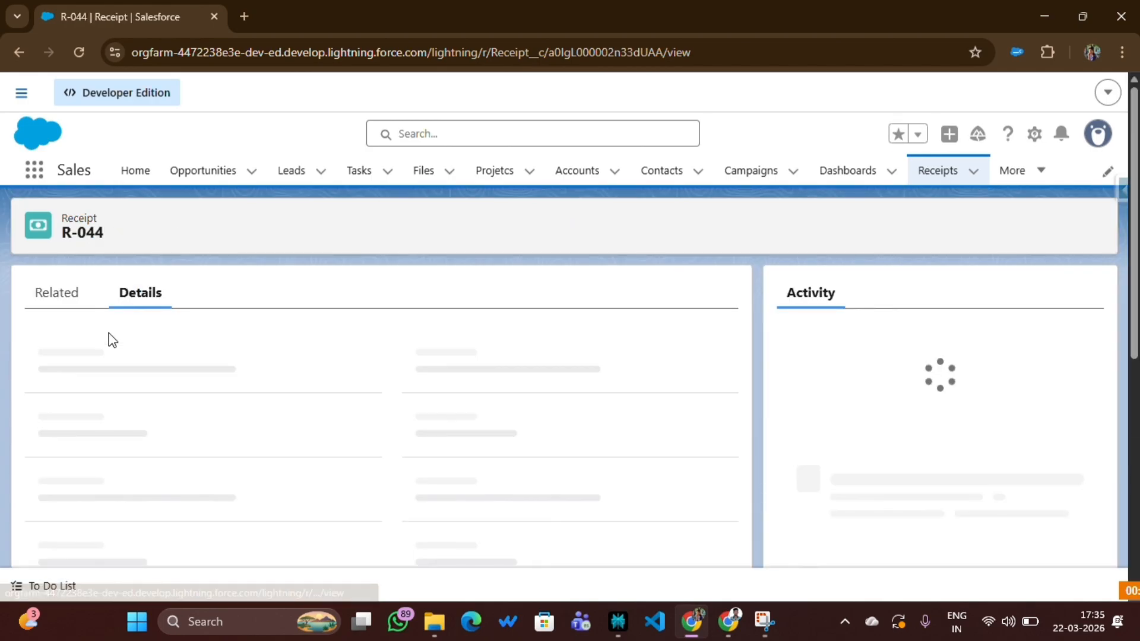
scroll(410, 421, down, 5)
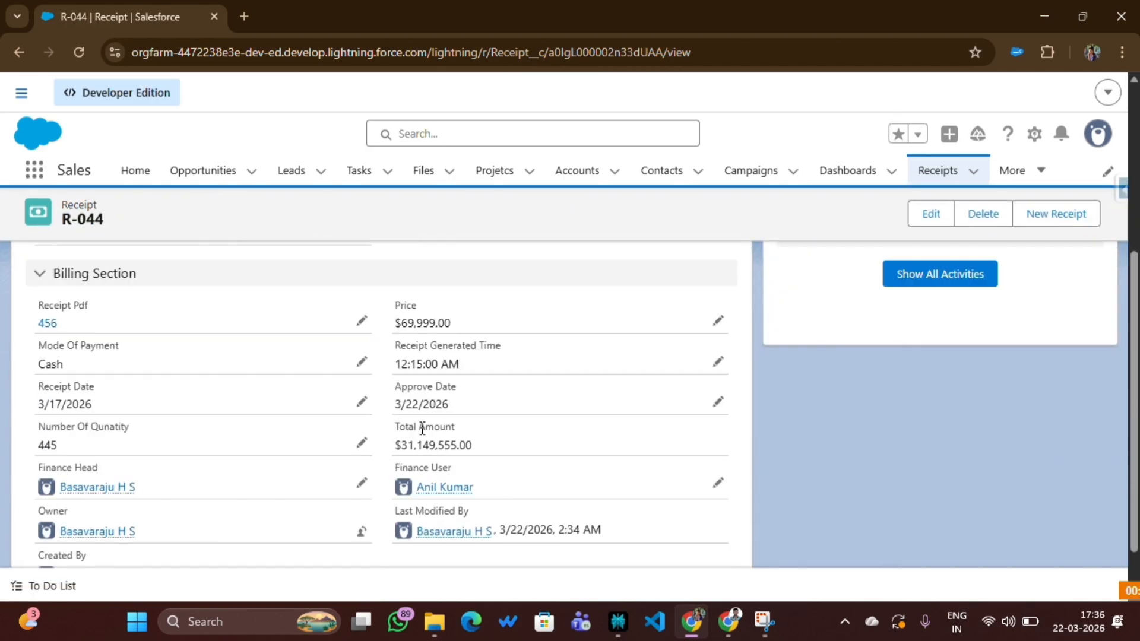
scroll(422, 429, up, 5)
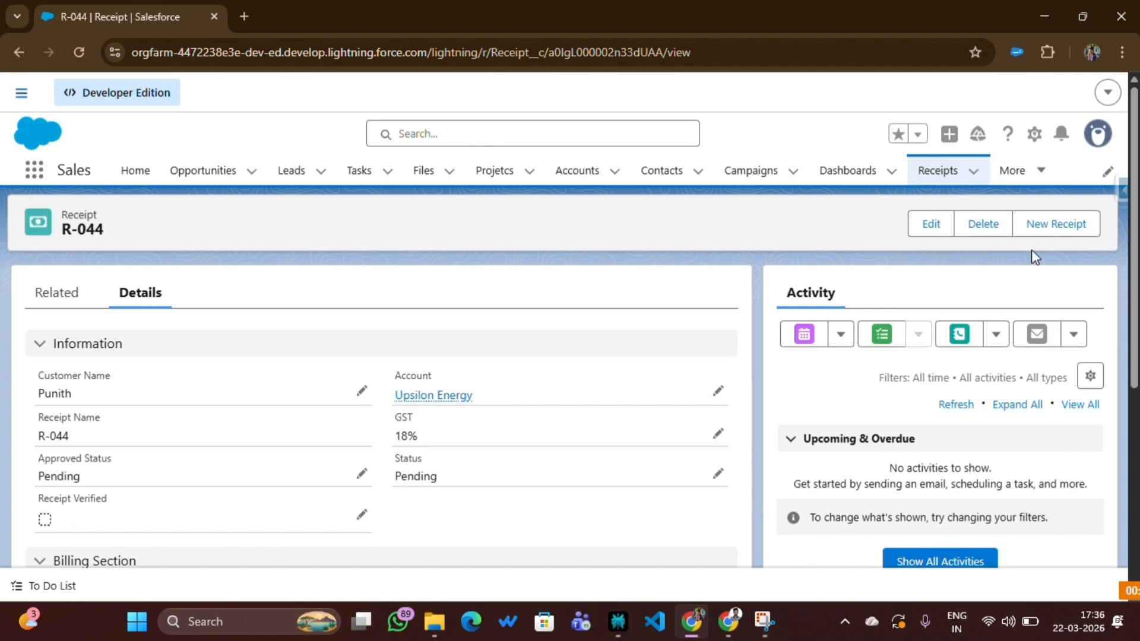
Open the New Receipt form from R-044, look over its fields and close it without saving
click(1061, 233)
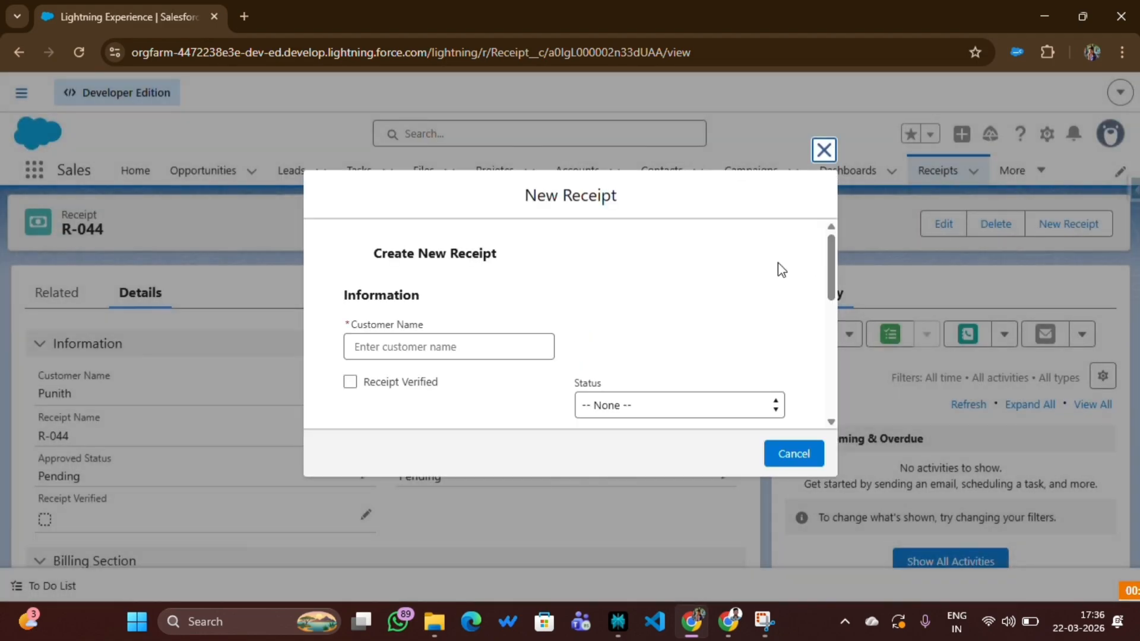
scroll(443, 333, down, 3)
scroll(443, 334, up, 2)
scroll(442, 333, up, 2)
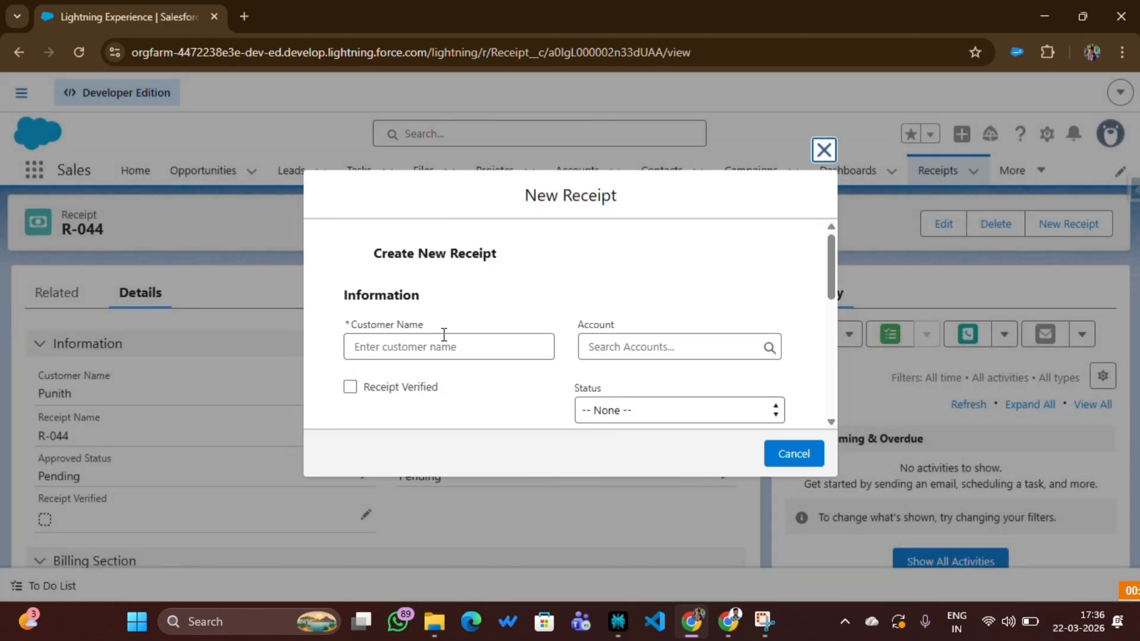
key(Escape)
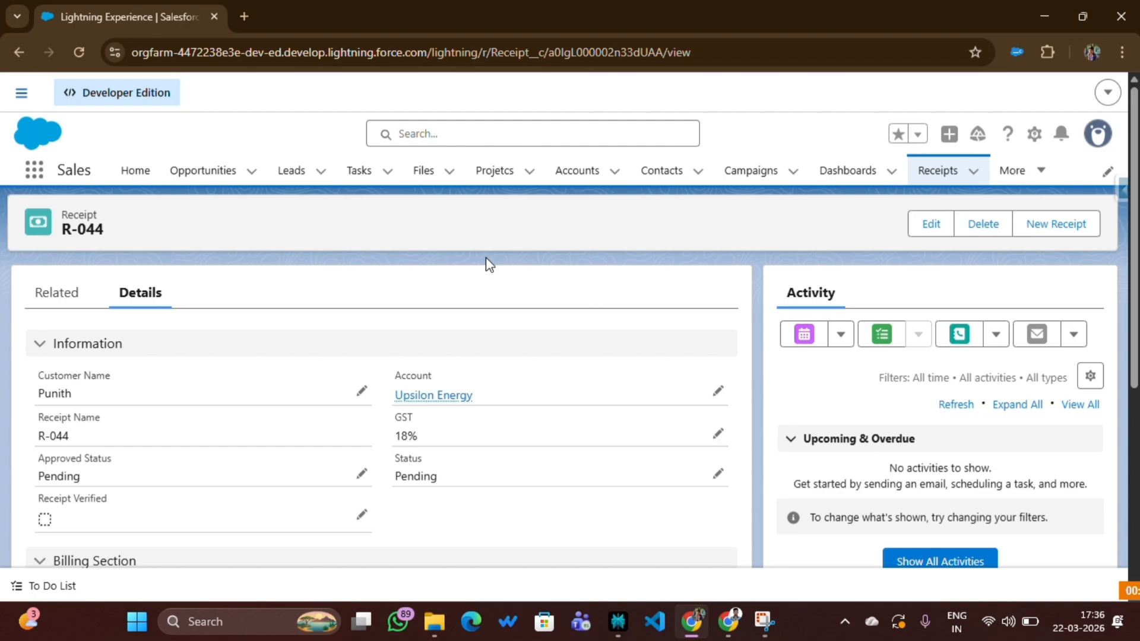
Open the receipt record page for editing in Lightning App Builder and select its Highlights Panel
click(1035, 137)
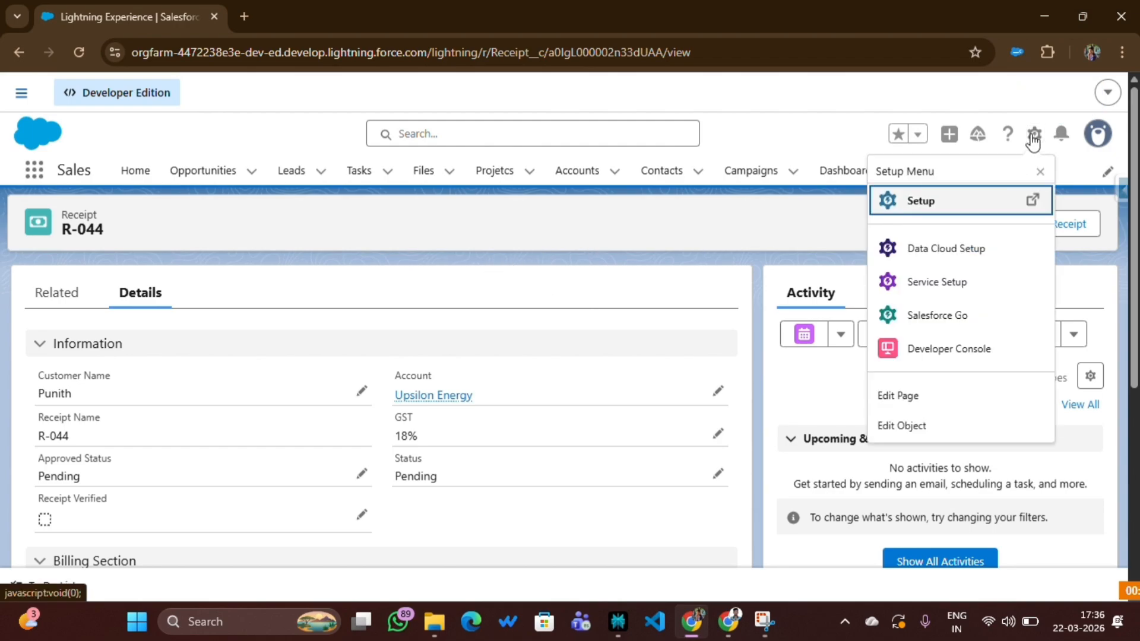
click(908, 399)
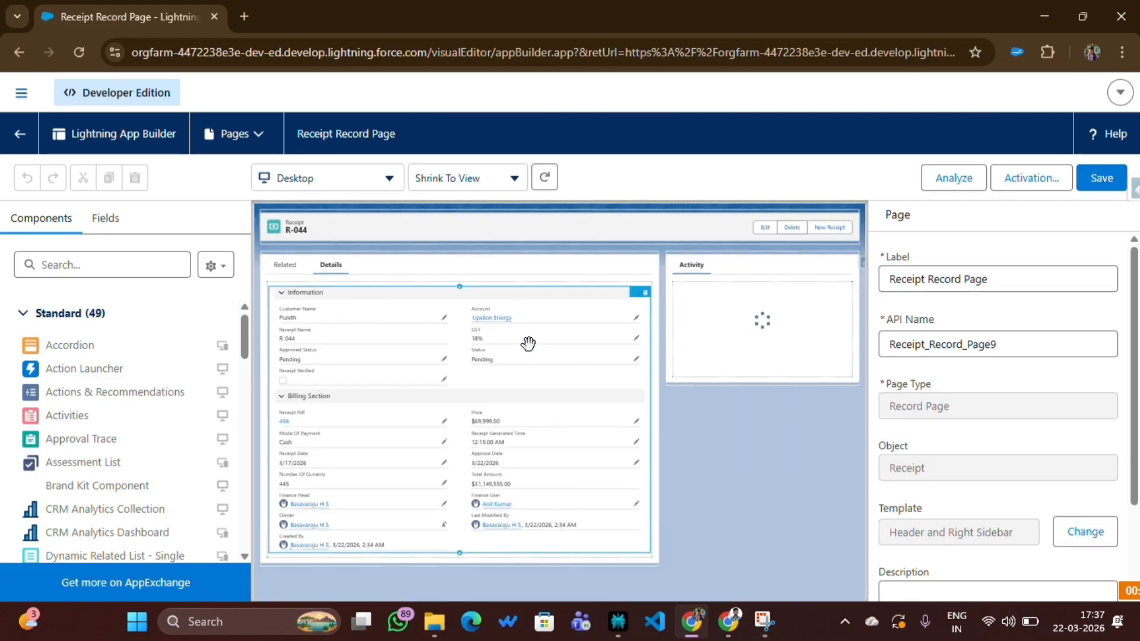
click(534, 289)
click(465, 228)
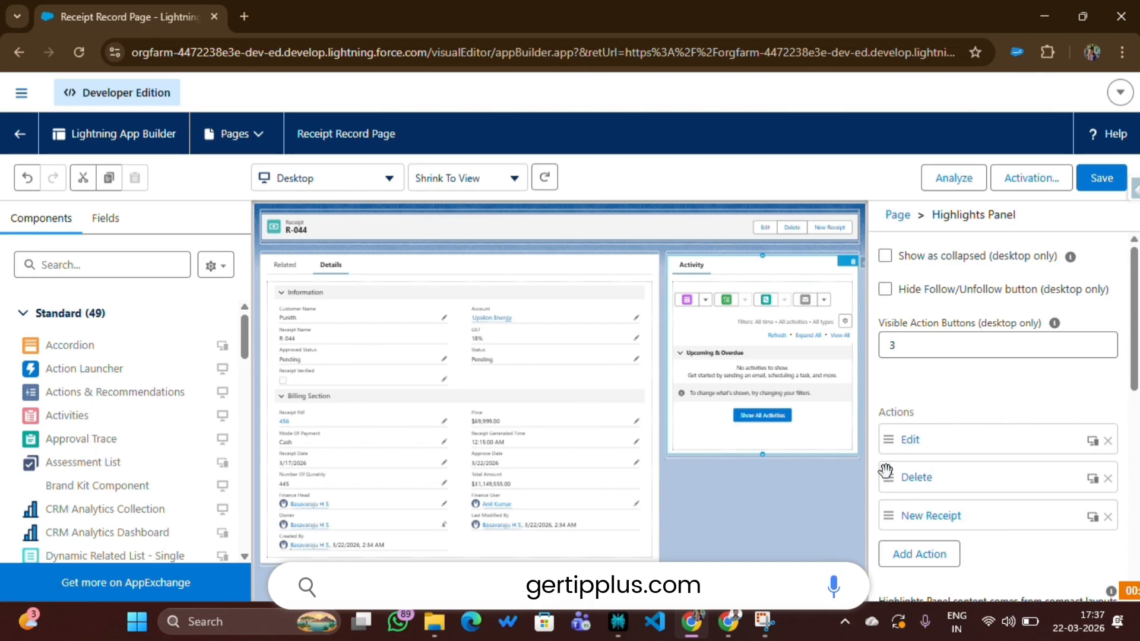
Start a visibility filter on the New Receipt action, checking receipt R-039's action buttons in the other user's browser window
click(929, 520)
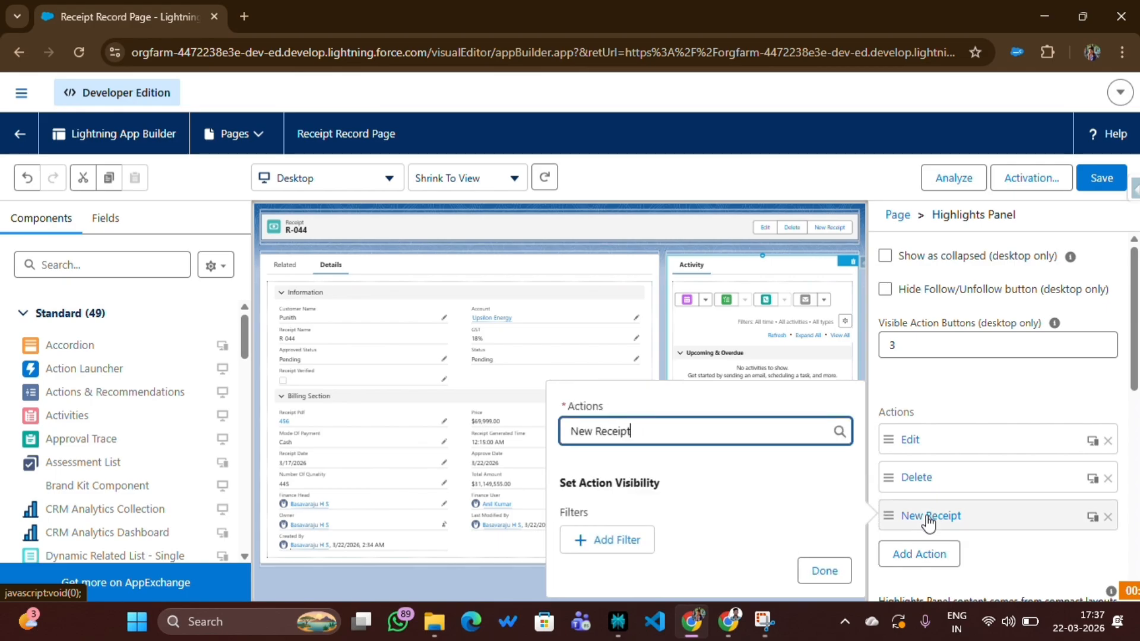
click(613, 543)
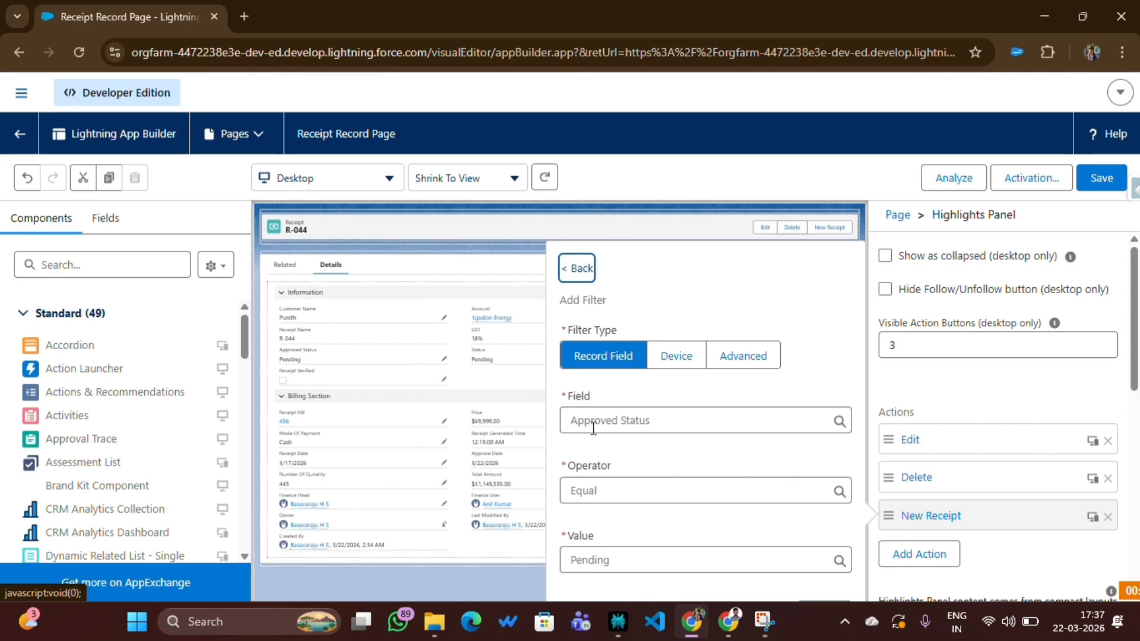
click(729, 622)
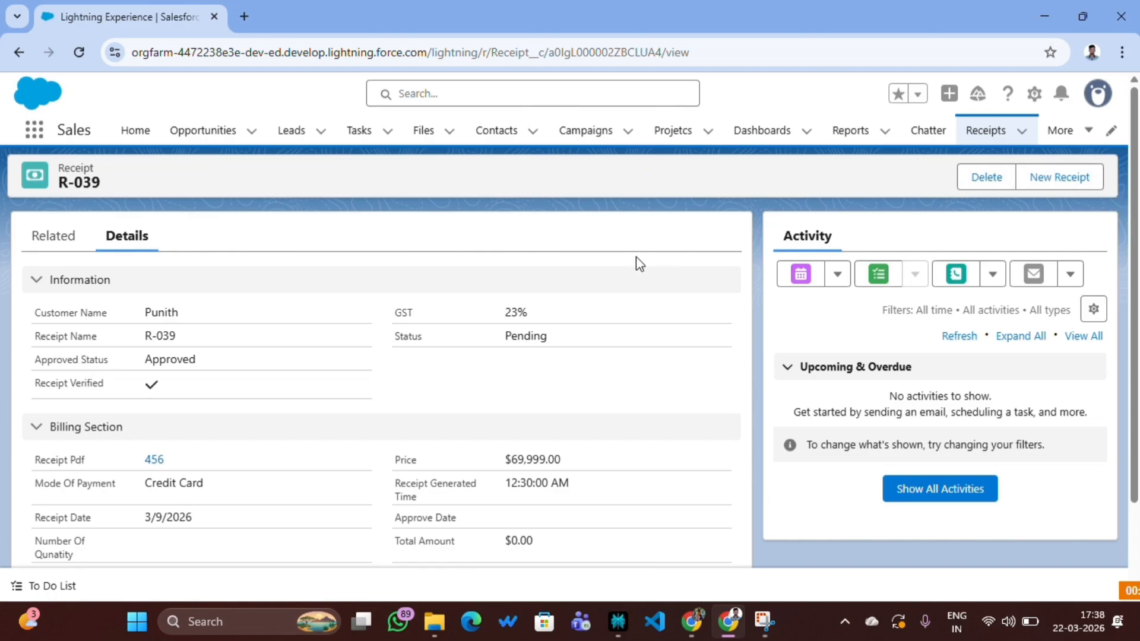
click(689, 620)
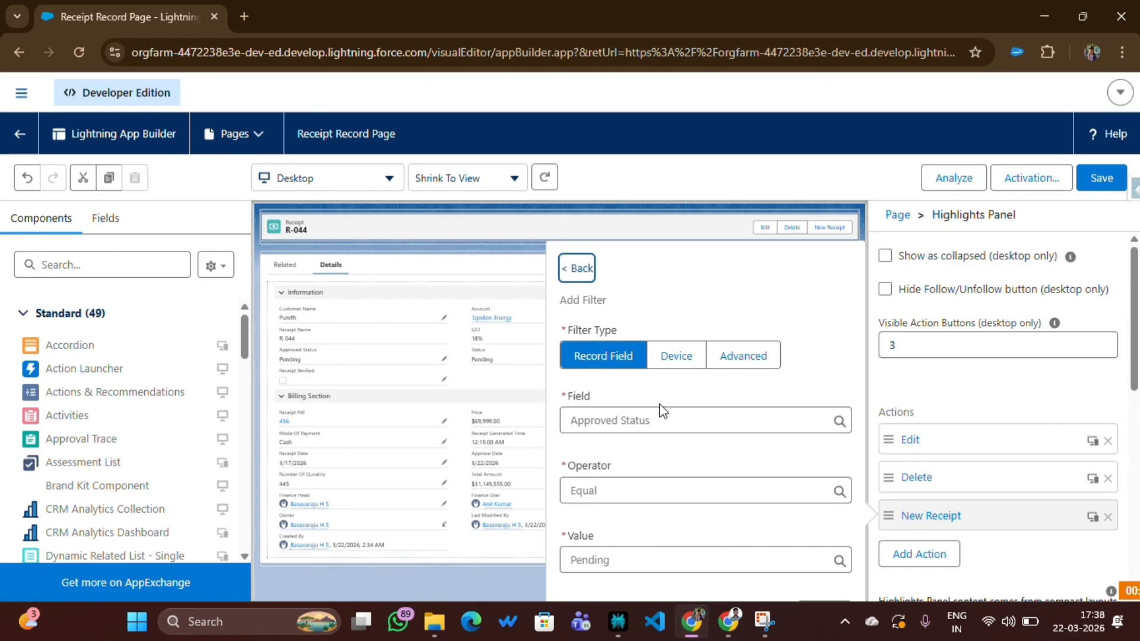
Make the filter an Advanced one based on the field User > Profile > Name
click(745, 356)
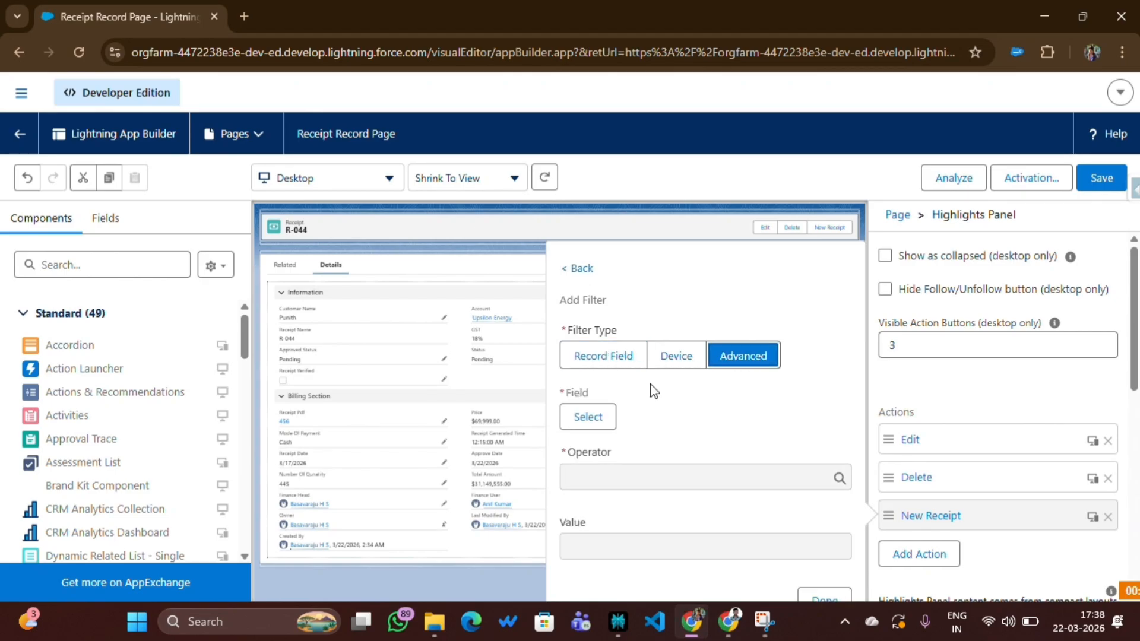
click(588, 418)
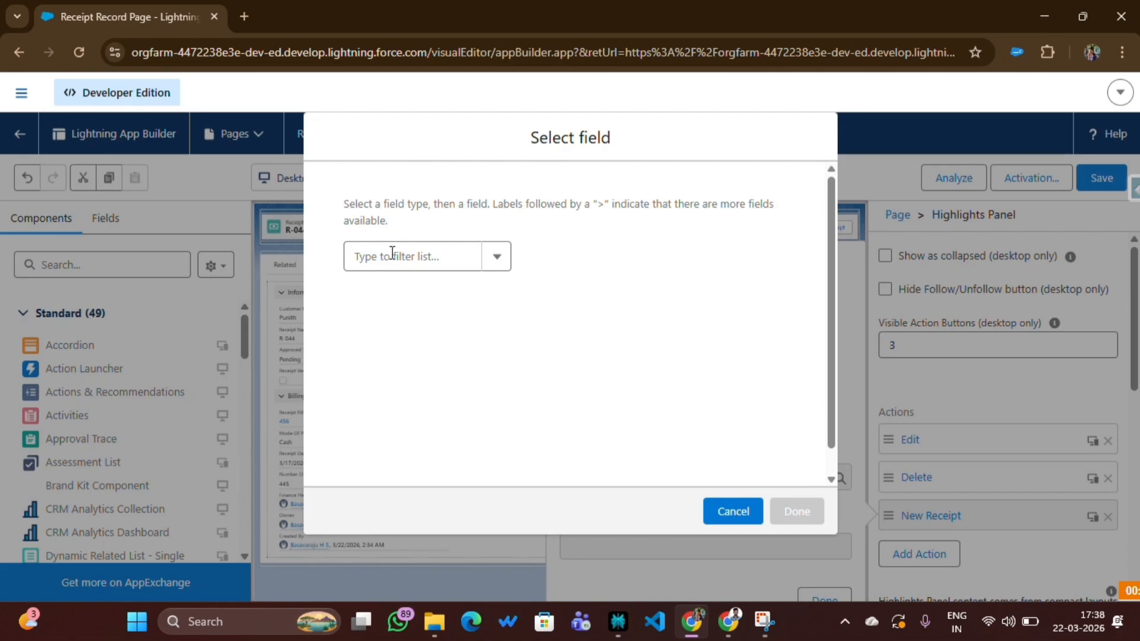
click(392, 254)
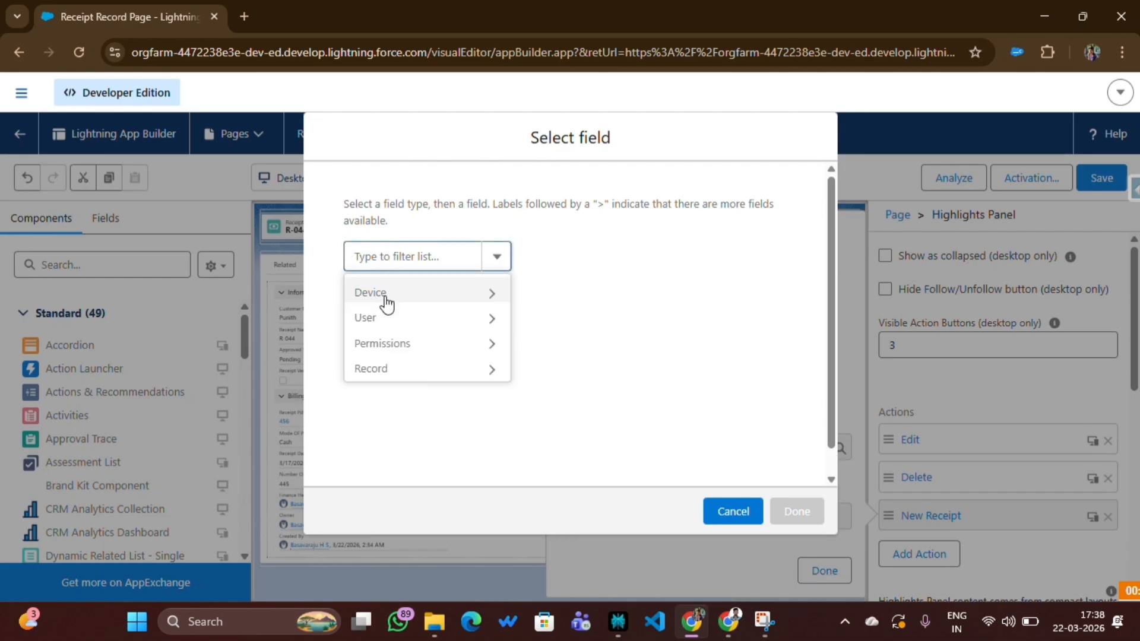
click(386, 324)
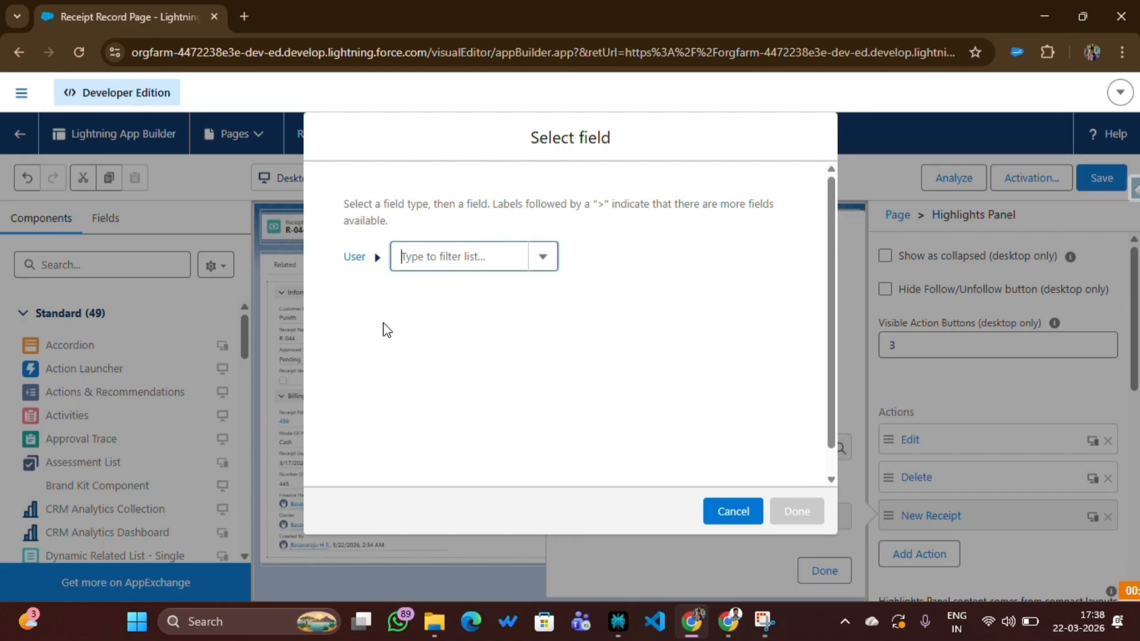
click(406, 258)
text(pro)
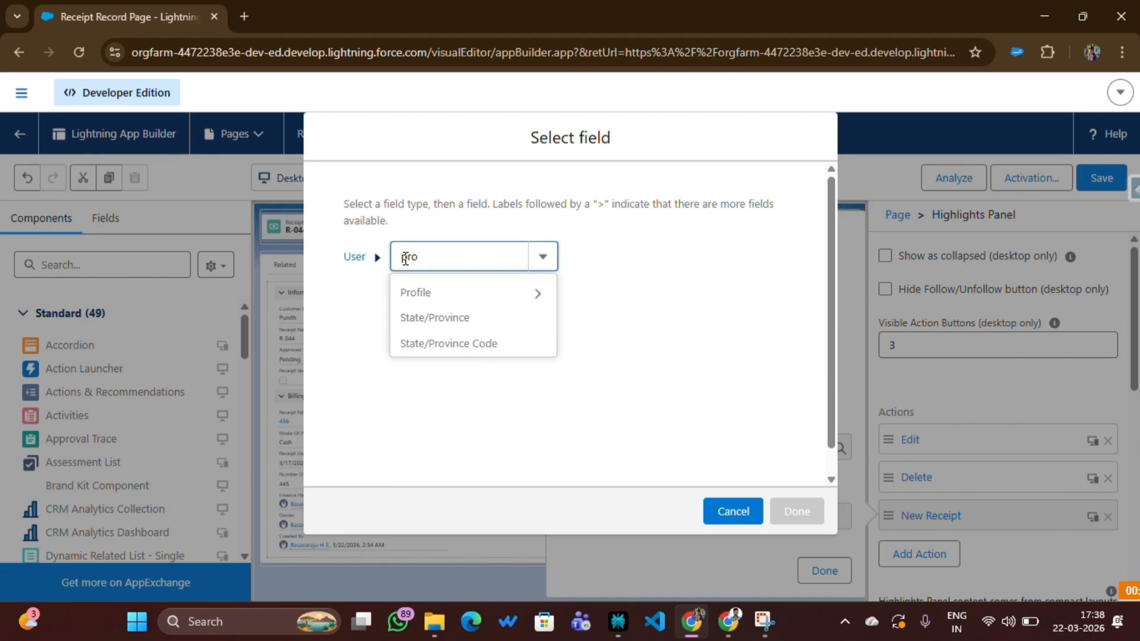
click(423, 292)
click(481, 262)
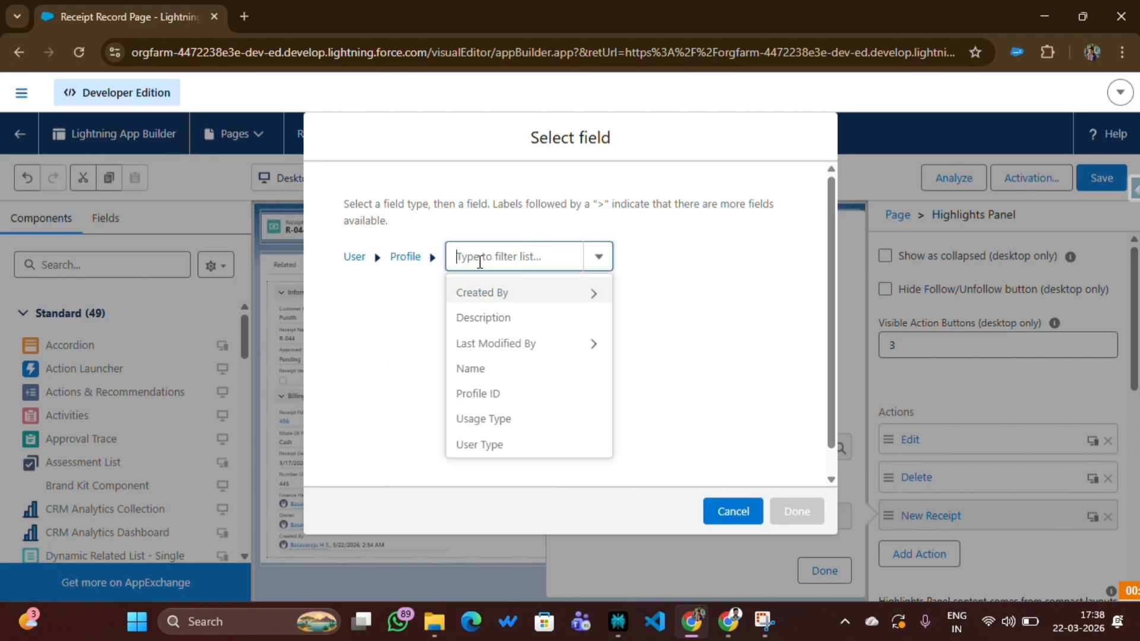
text(Name)
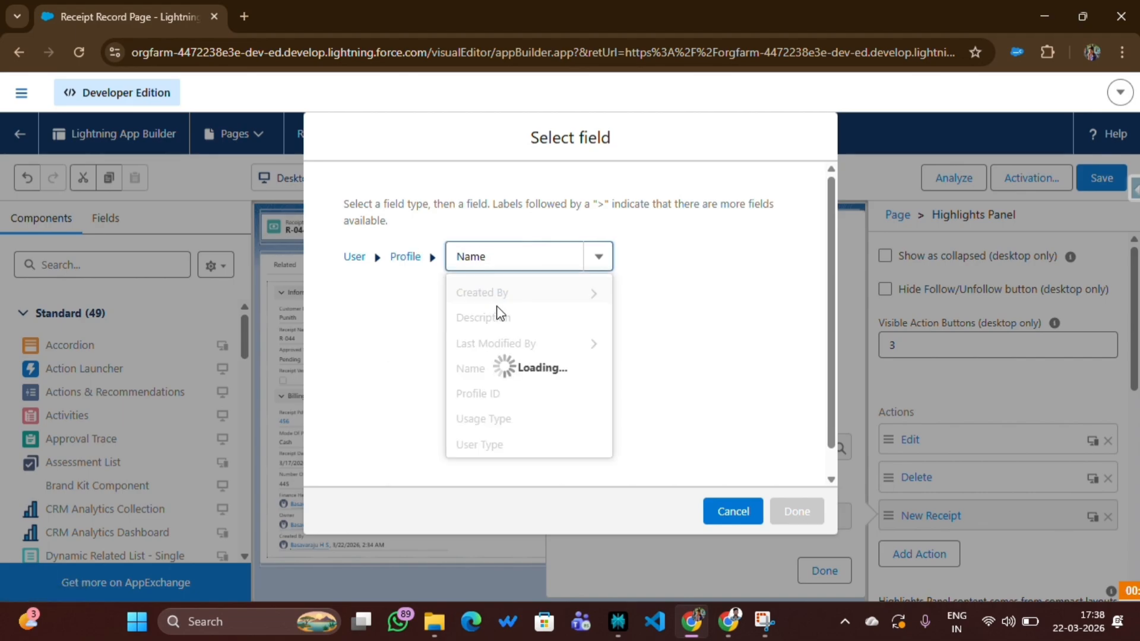
click(478, 292)
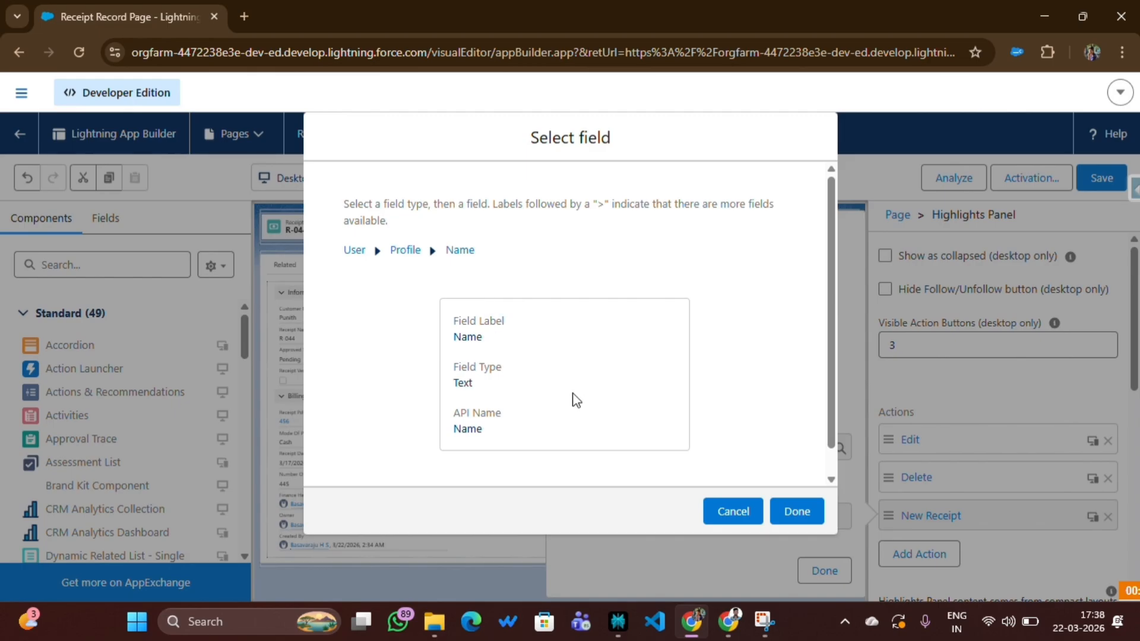
click(795, 514)
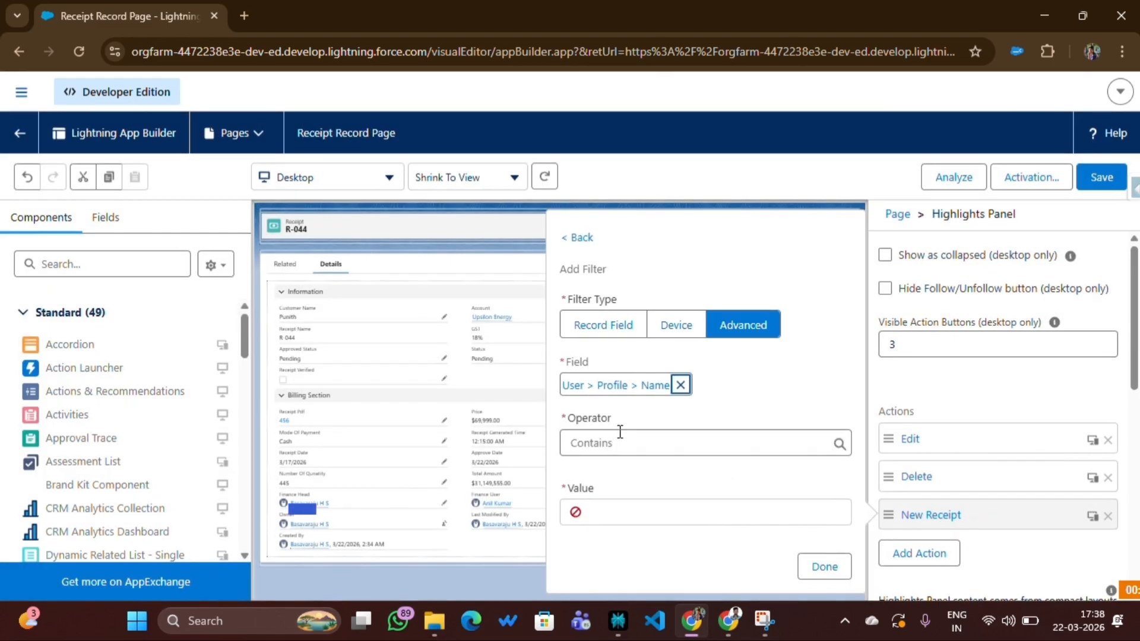
Set the filter's operator to Not Equal and its value to Finance, and confirm the filter
click(617, 443)
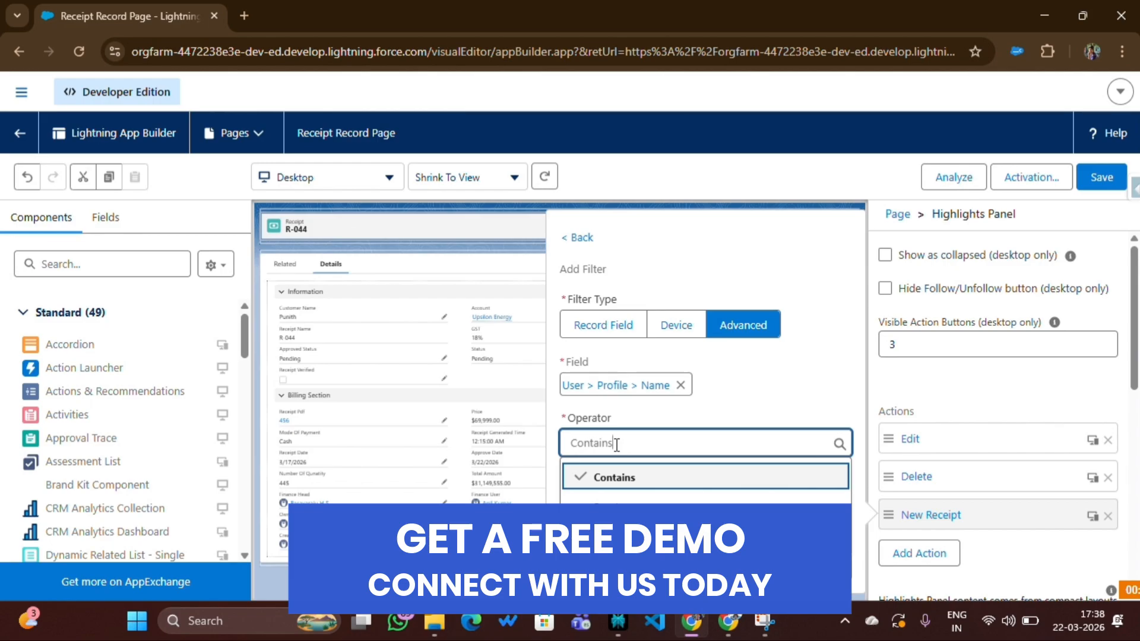
click(606, 536)
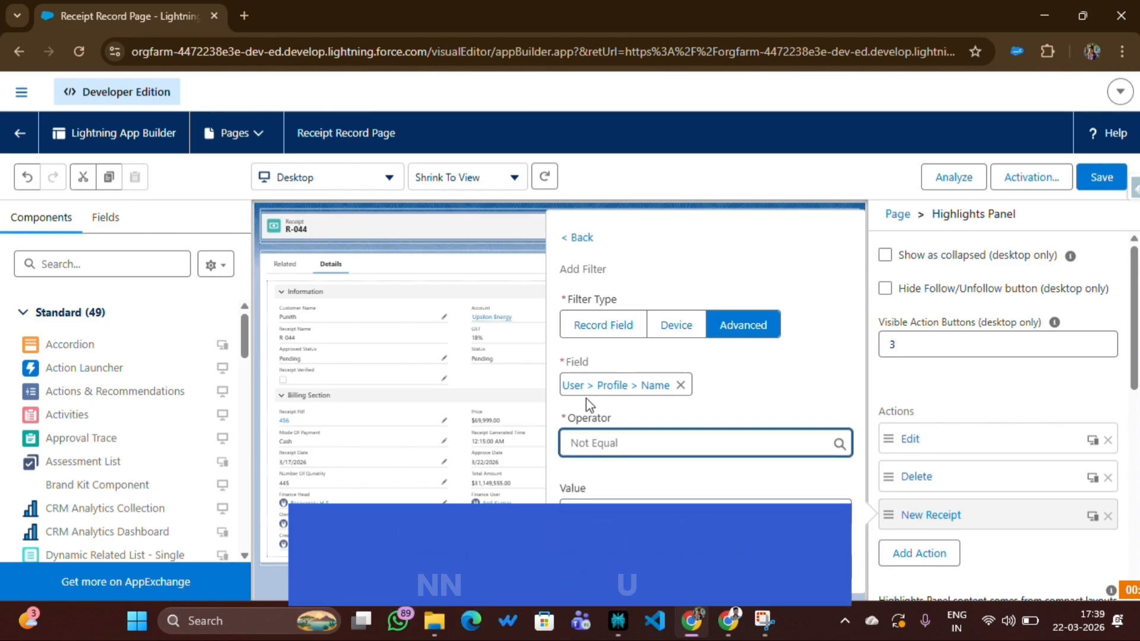
click(583, 511)
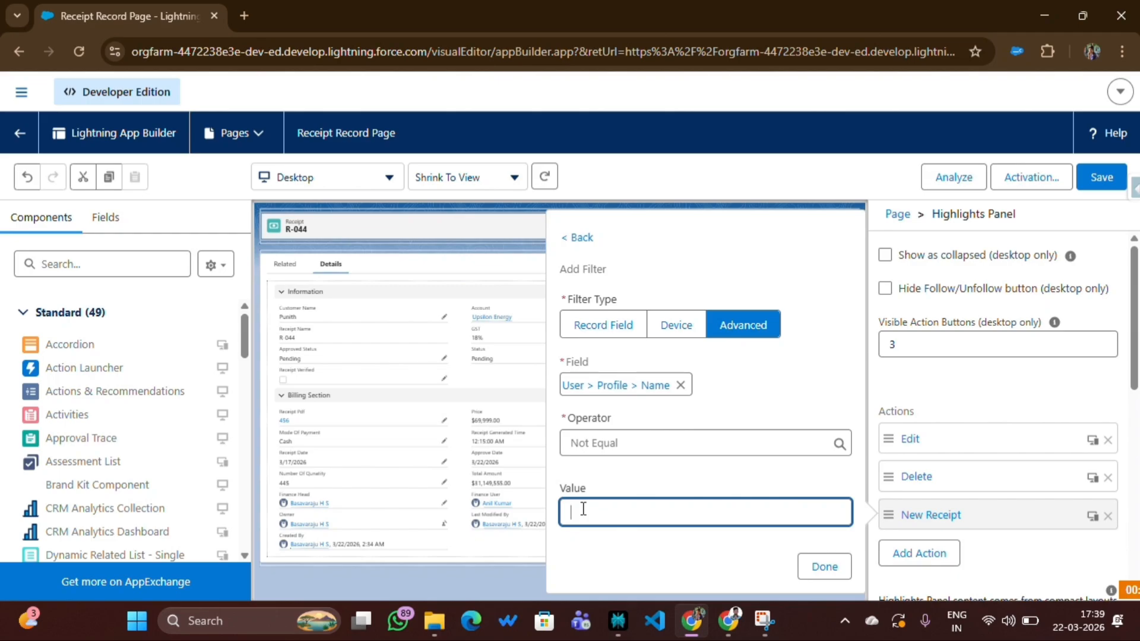
key(super+v)
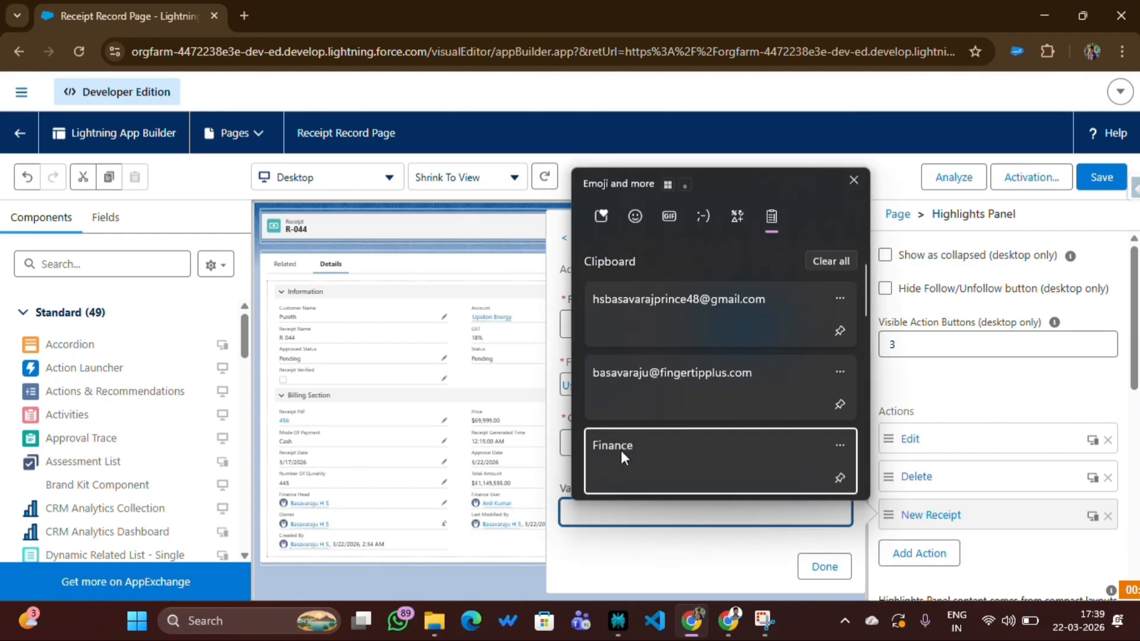
click(621, 450)
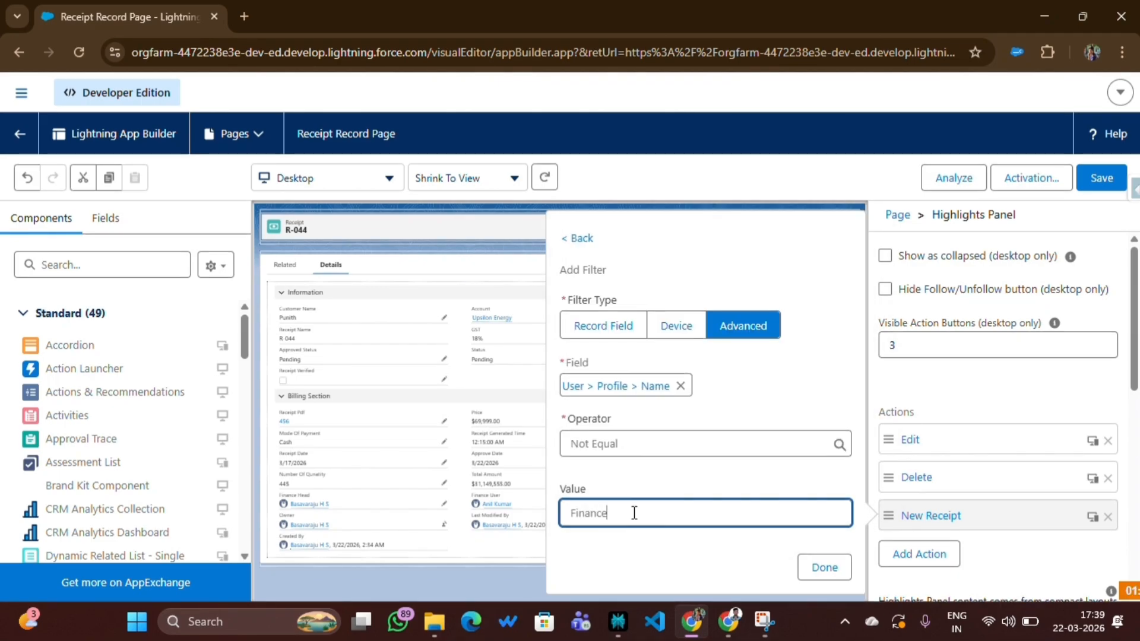
click(814, 569)
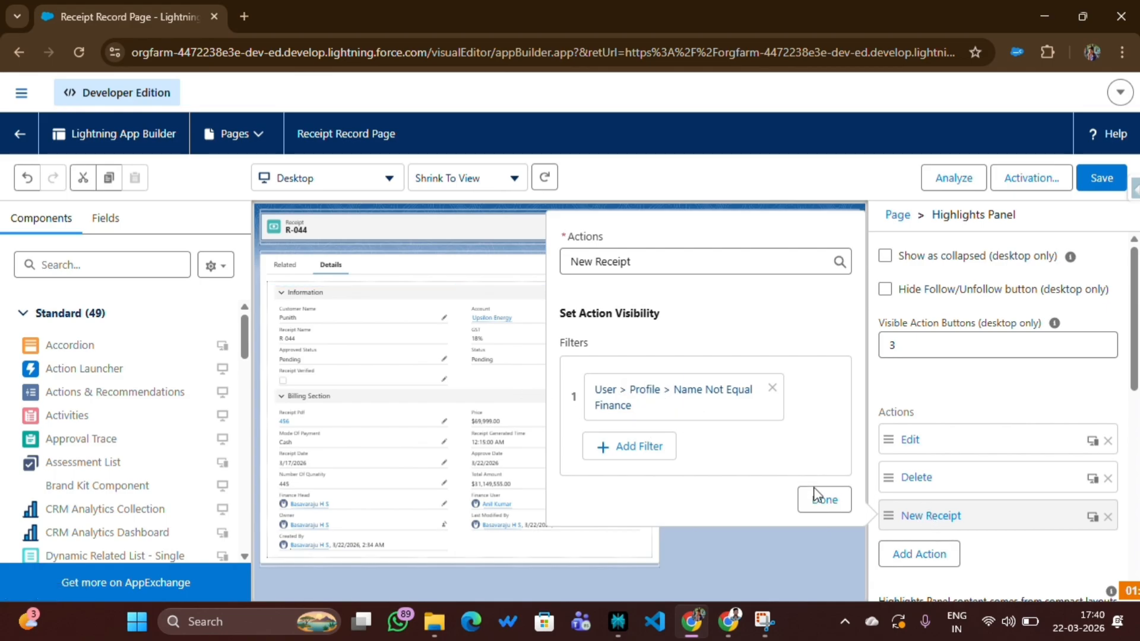
Confirm the New Receipt action's visibility settings, save the record page and return to receipt R-044
click(824, 500)
click(1092, 184)
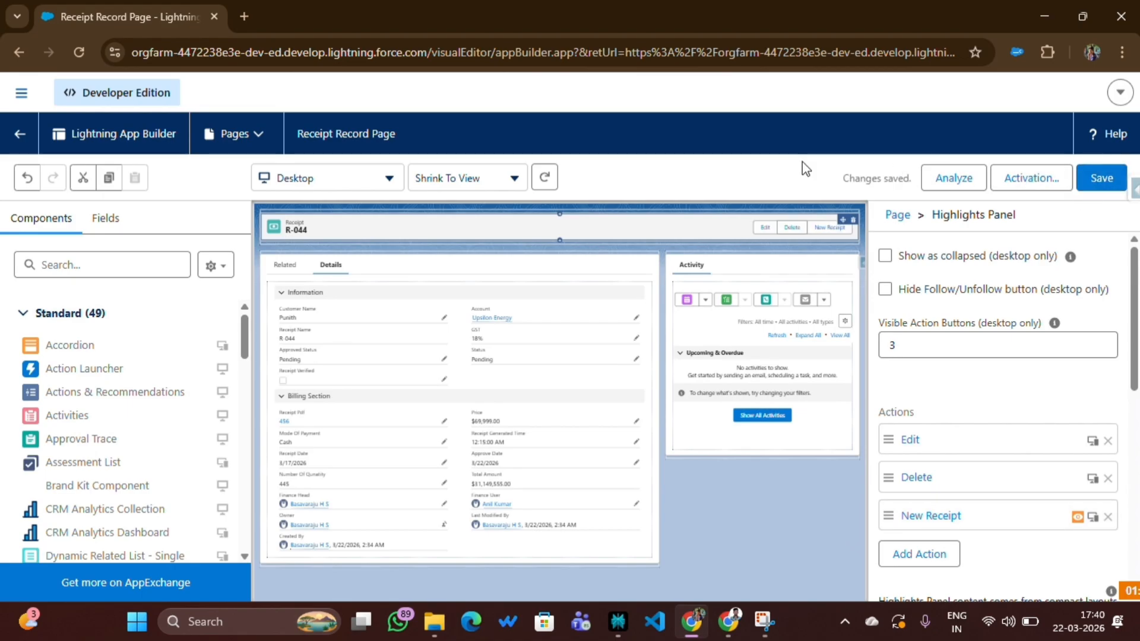
click(18, 50)
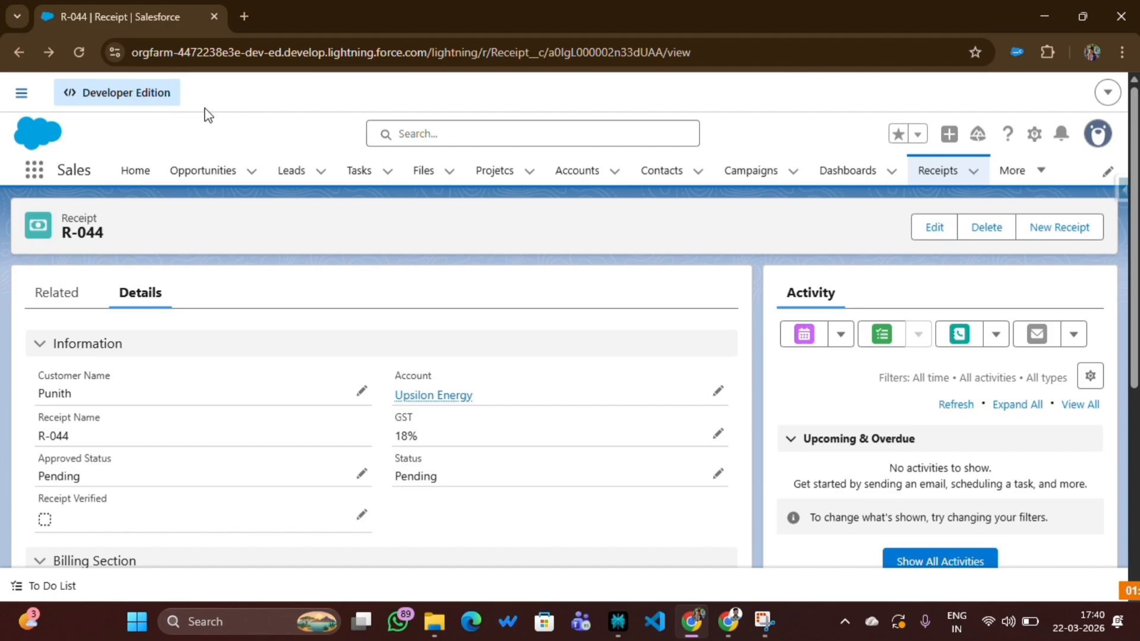
Switch to the other user's browser window, set the display density to Comfy and refresh the page
click(733, 629)
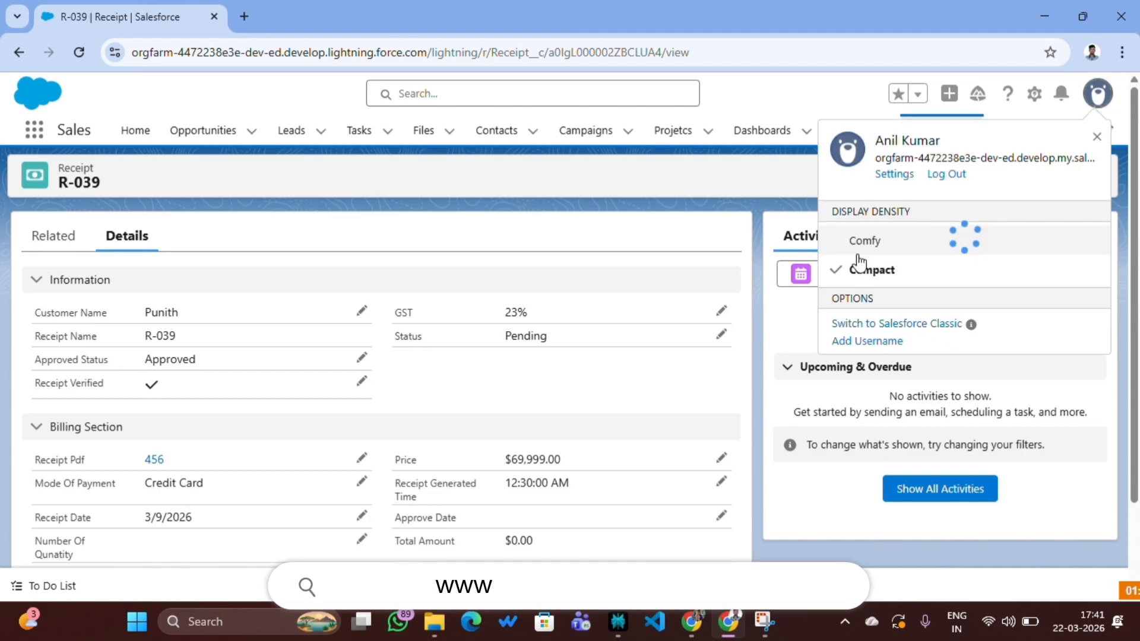
click(864, 242)
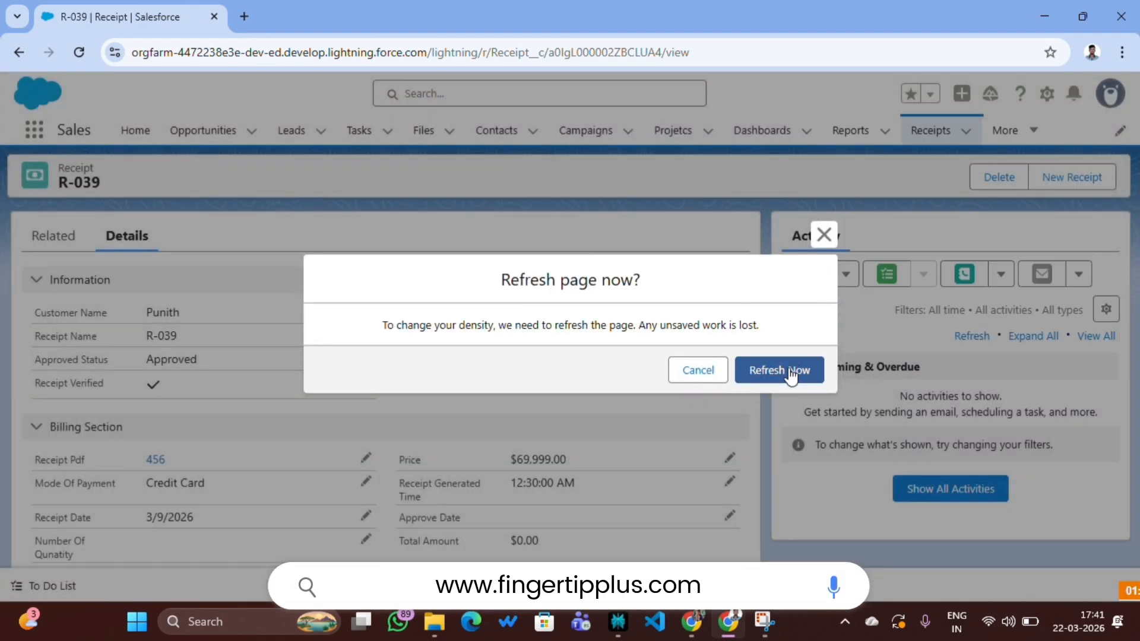
click(791, 375)
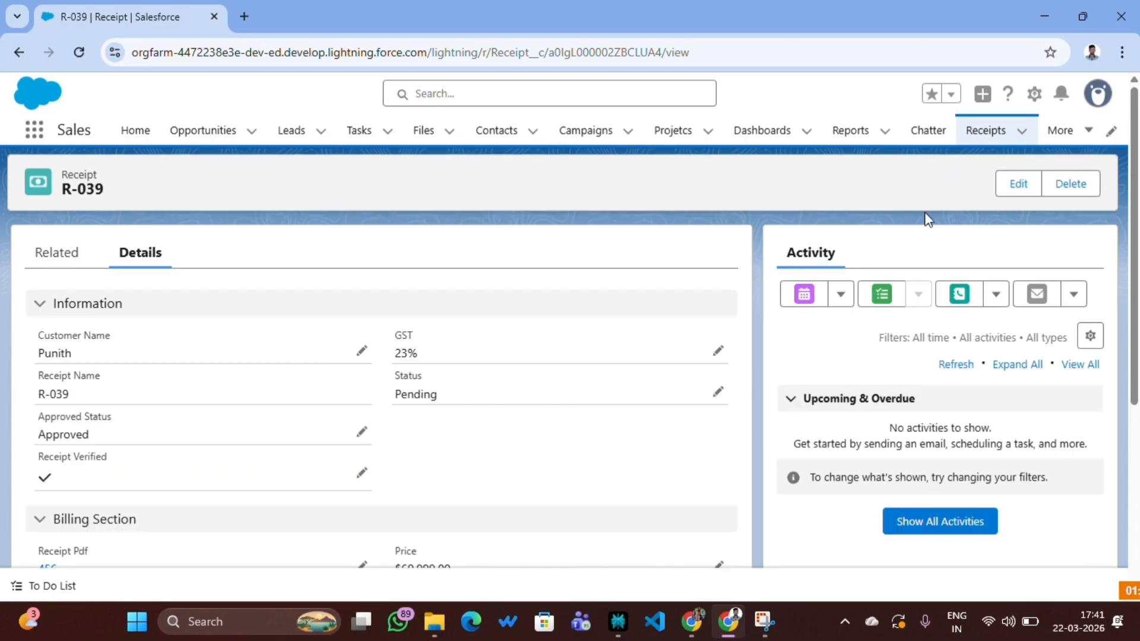
Open receipt R-043 from the Receipts list to check its action buttons, and return to the administrator's browser window
click(986, 131)
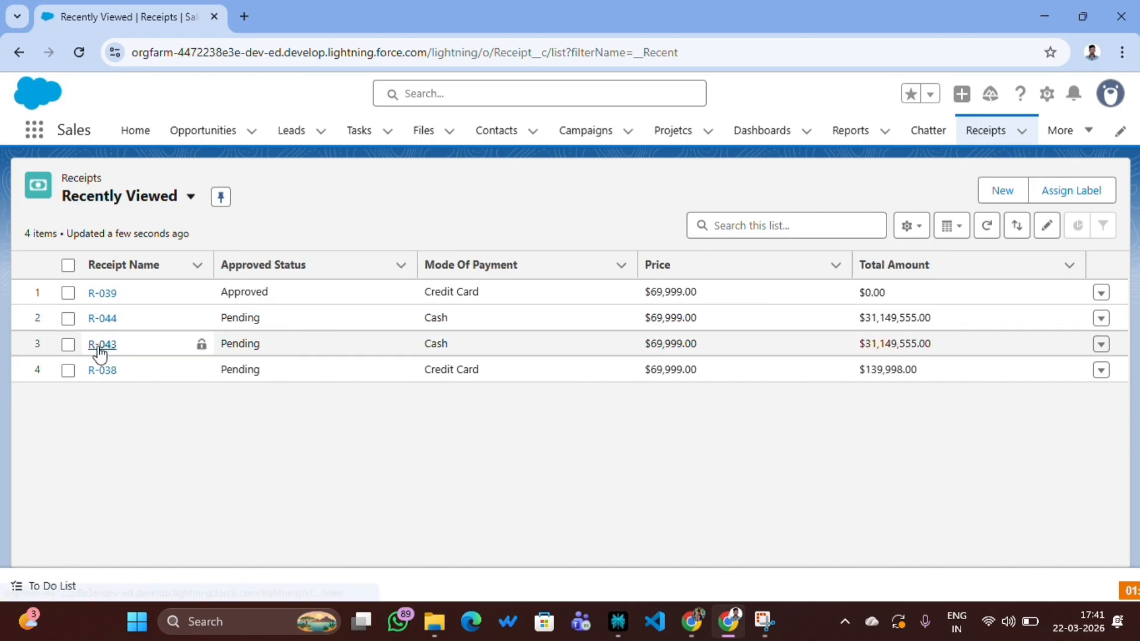
click(101, 344)
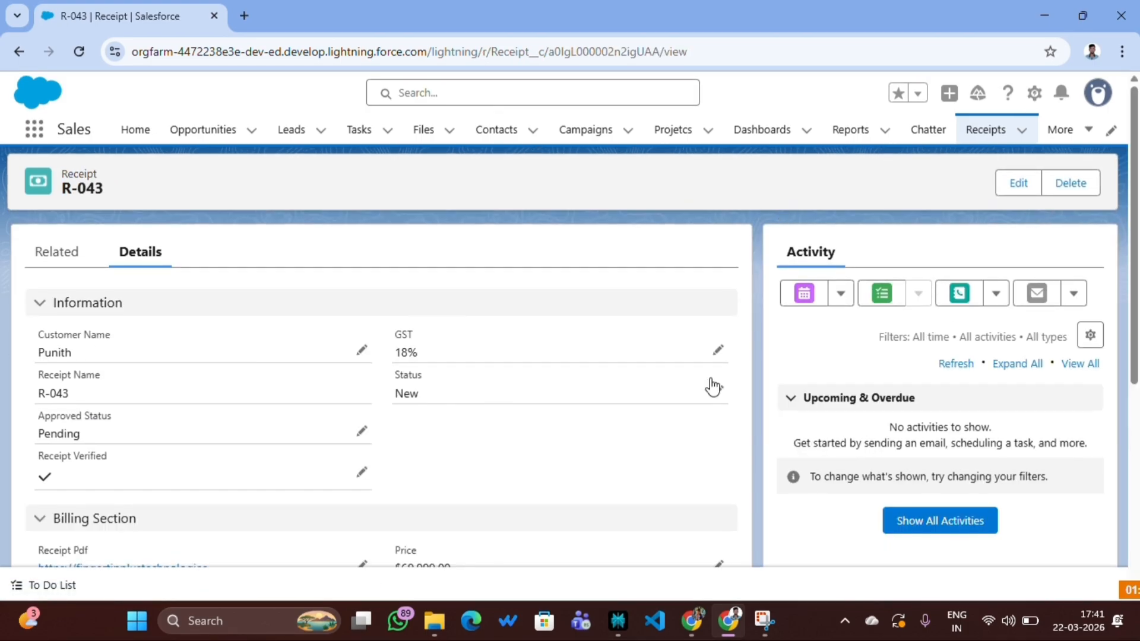
click(692, 620)
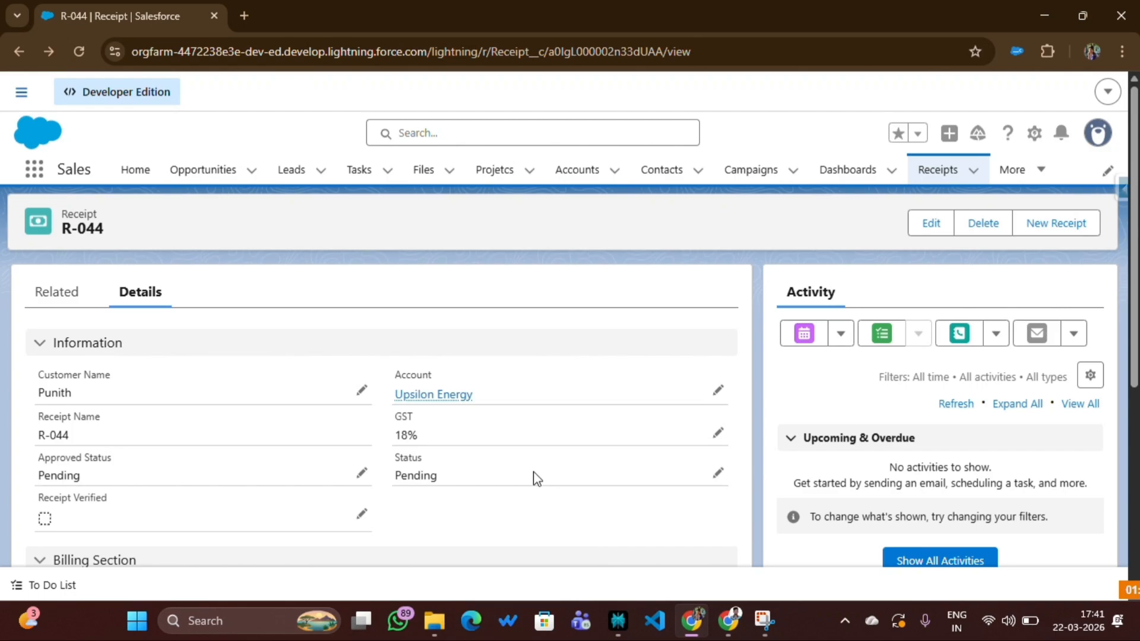